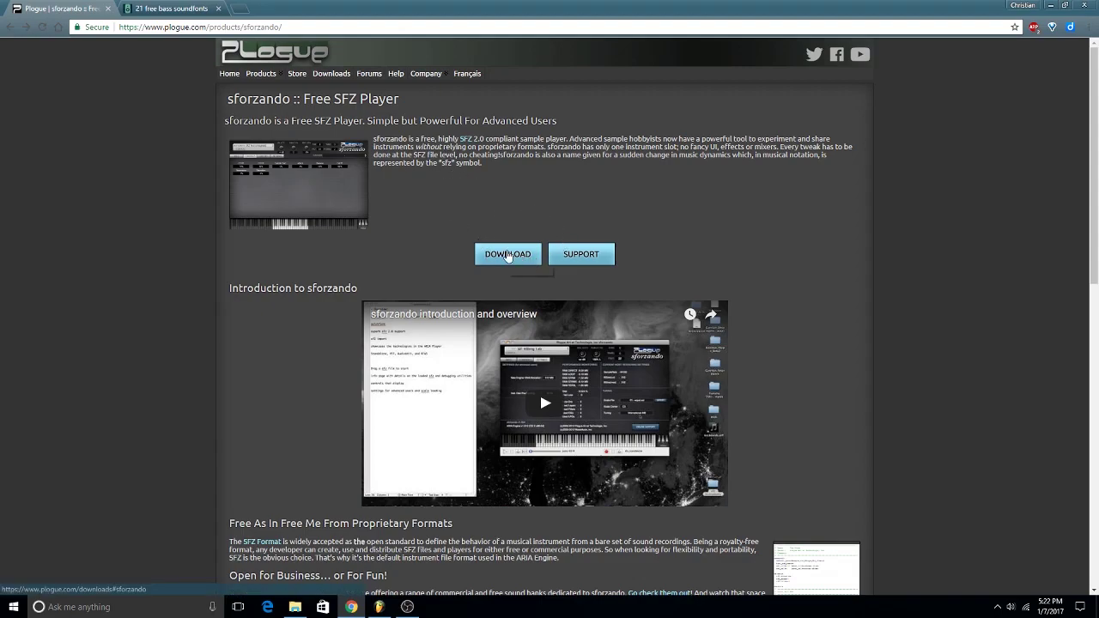
# Download the sforzando Windows installer (WIN_sforzando_v1.877.exe) from the Plogue site and run it.
pyautogui.click(508, 255)
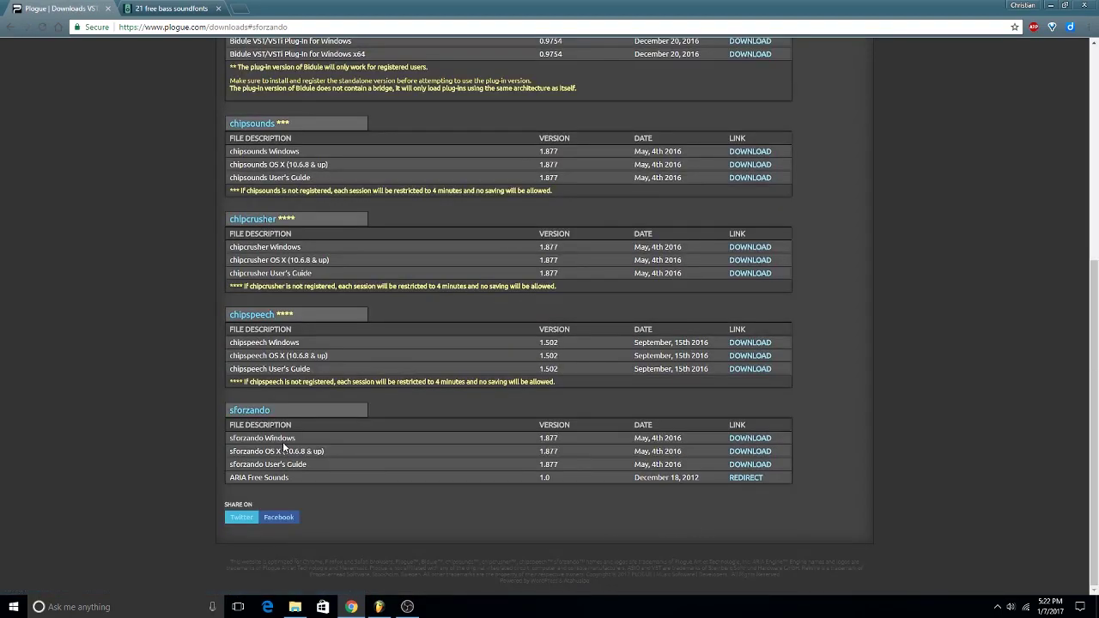
pyautogui.click(749, 439)
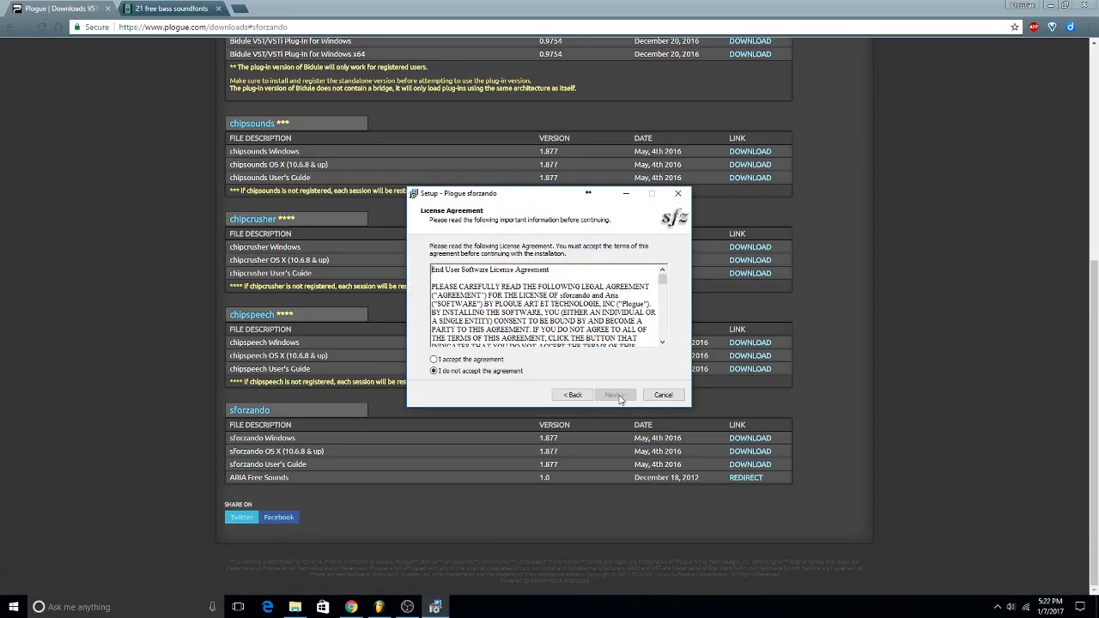
# Accept the sforzando licence, keeping the default install folder and VST32/VST64 components.
pyautogui.click(475, 361)
pyautogui.click(612, 395)
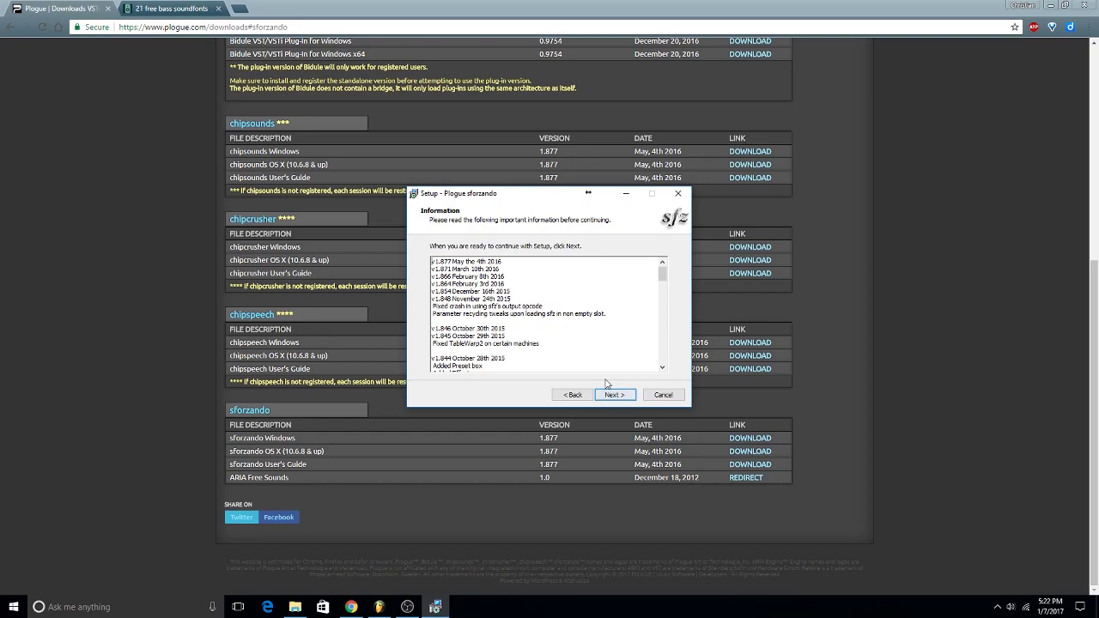
pyautogui.click(613, 395)
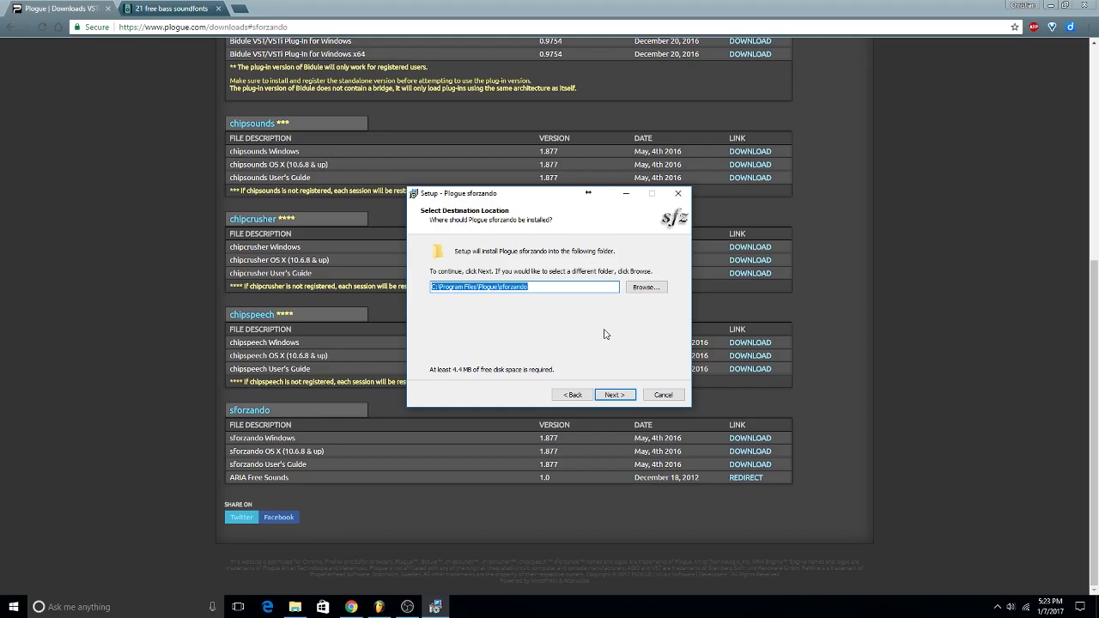
pyautogui.click(617, 396)
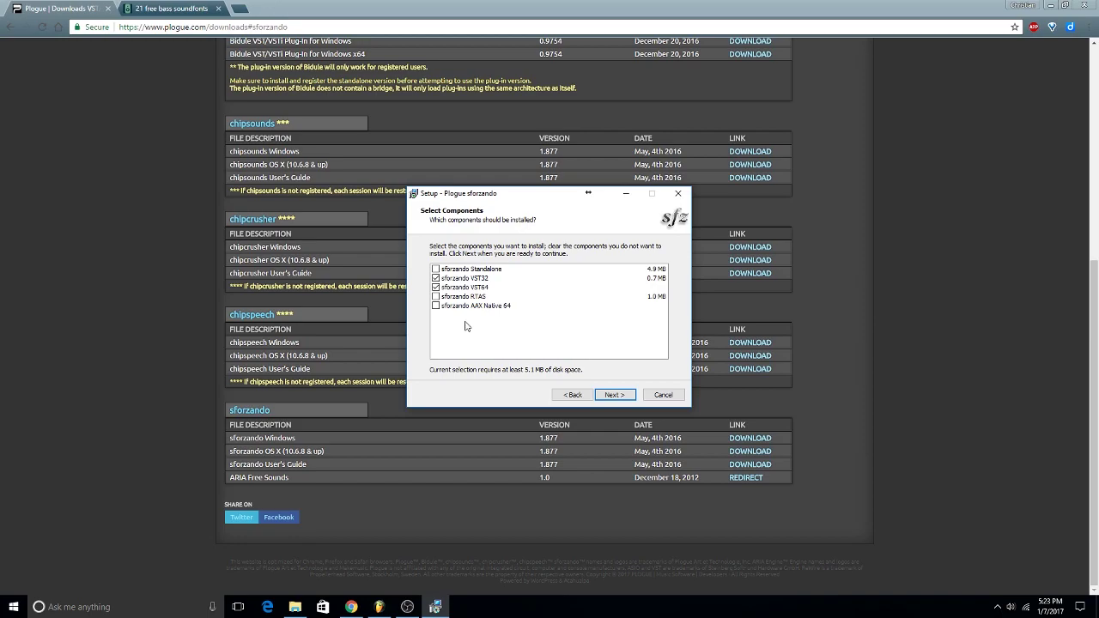
pyautogui.click(632, 395)
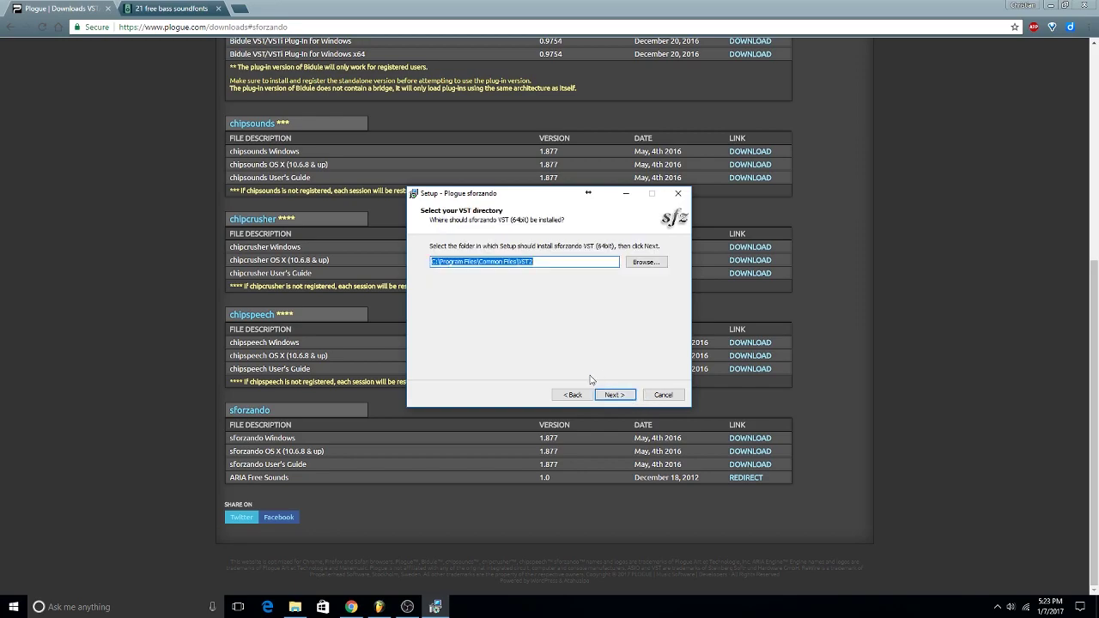
# Set the 64-bit VST install folder to D:\64 Bit VST.
pyautogui.click(646, 262)
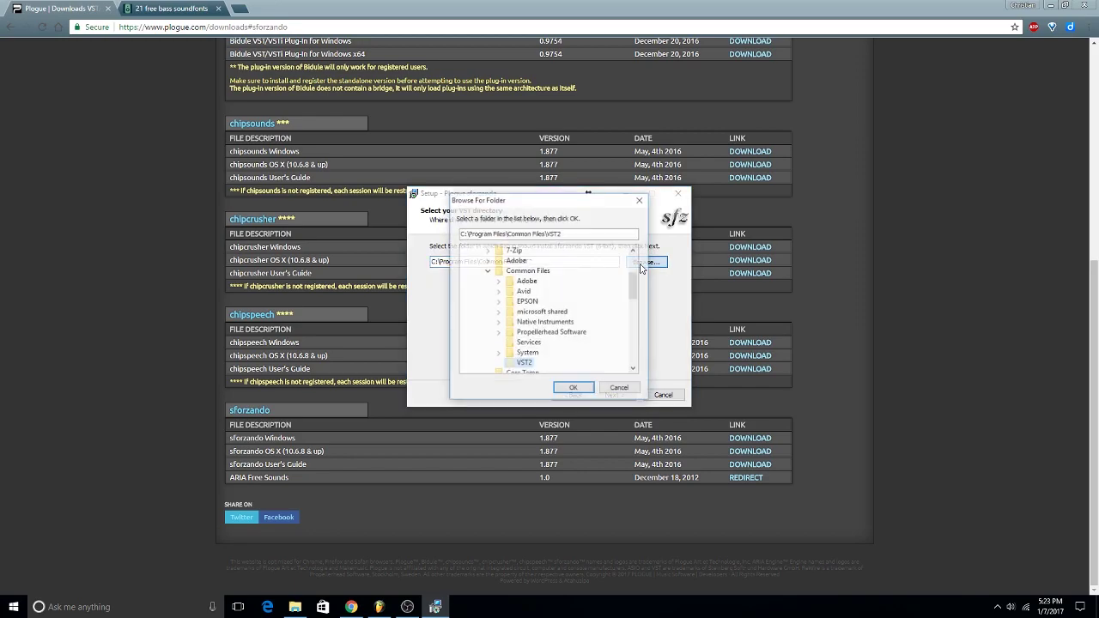
pyautogui.scroll(-15, 638, 282)
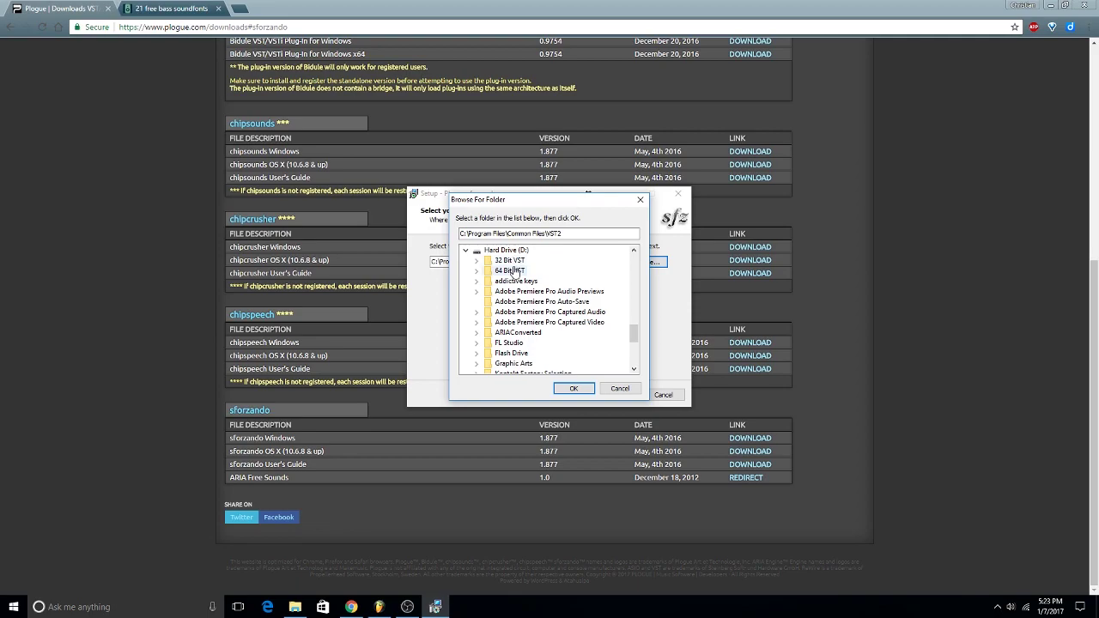
pyautogui.click(516, 271)
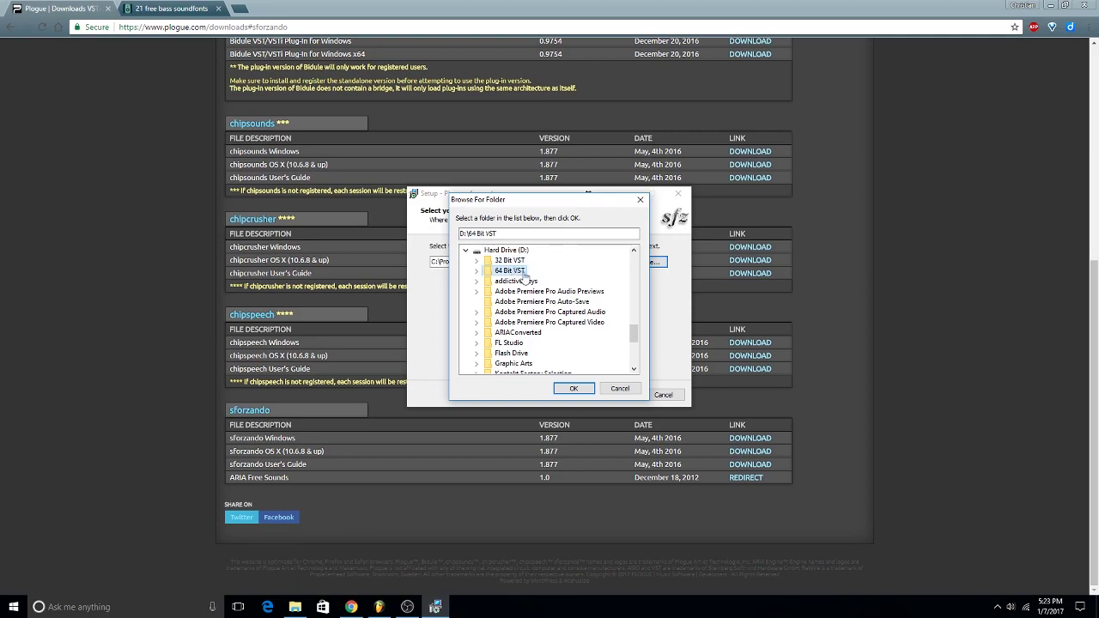
pyautogui.click(571, 389)
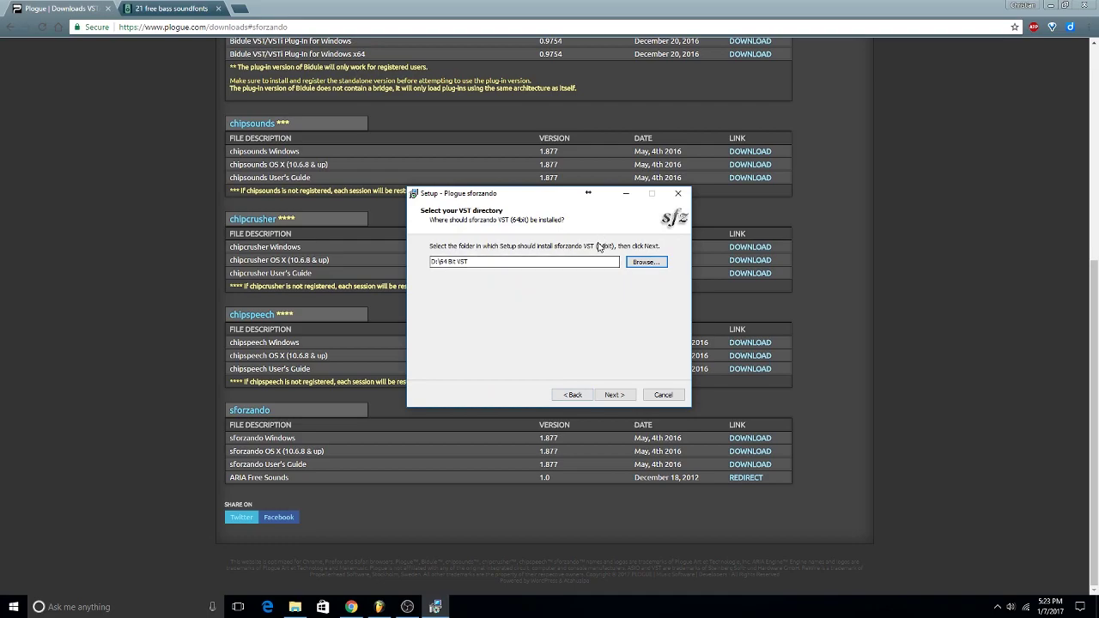
pyautogui.click(613, 394)
# Set the 32-bit VST install folder to D:\32 Bit VST and proceed to installation.
pyautogui.click(644, 263)
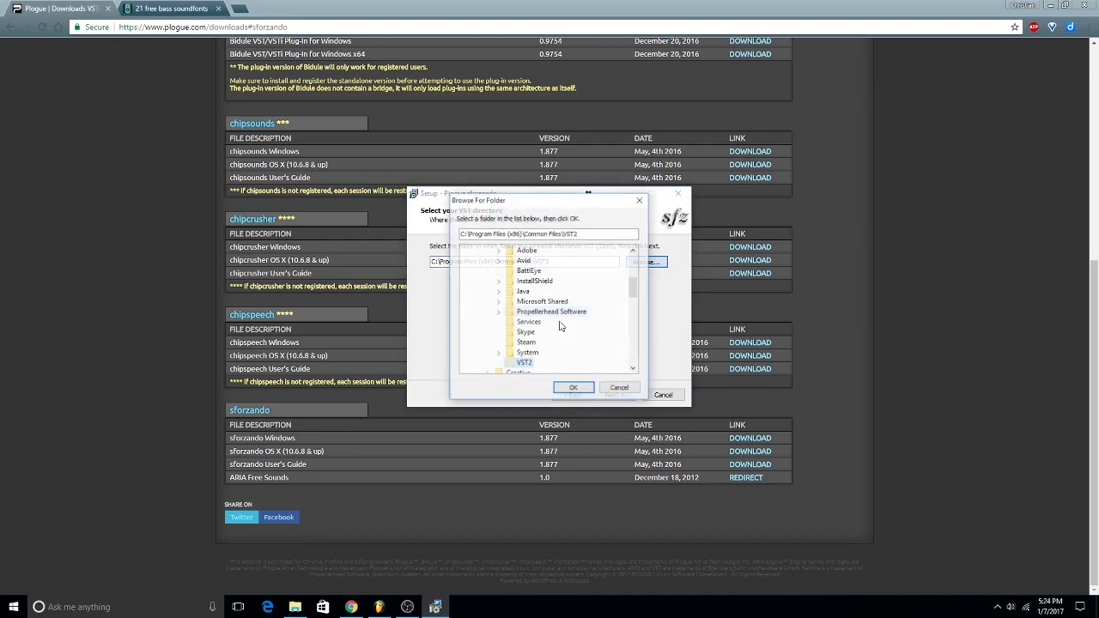
pyautogui.scroll(-5, 491, 368)
pyautogui.click(466, 364)
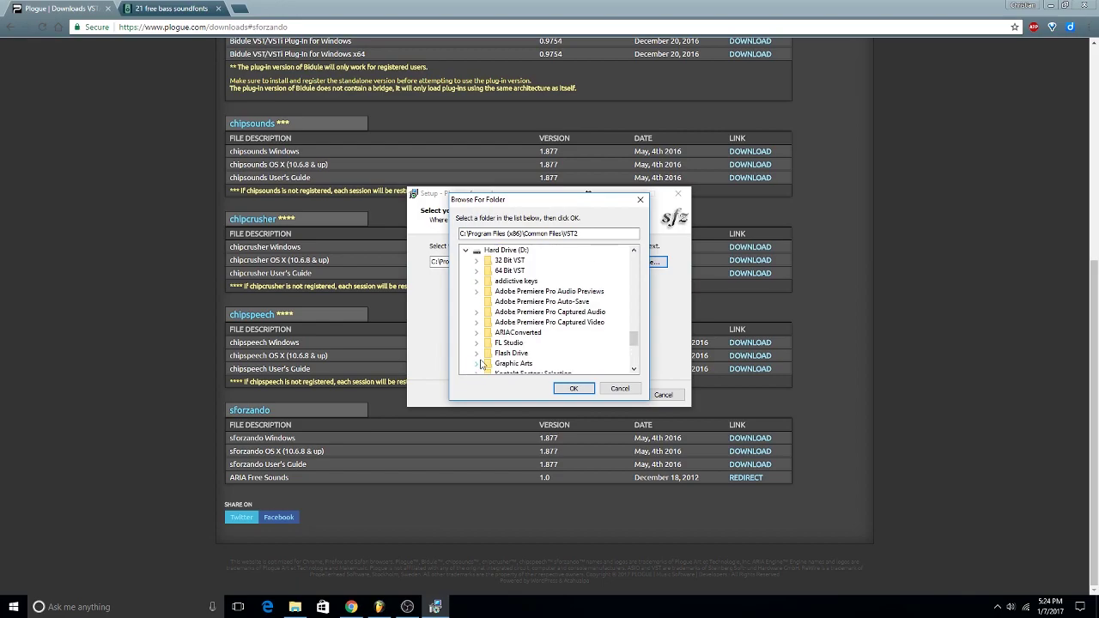
pyautogui.click(509, 260)
pyautogui.click(575, 389)
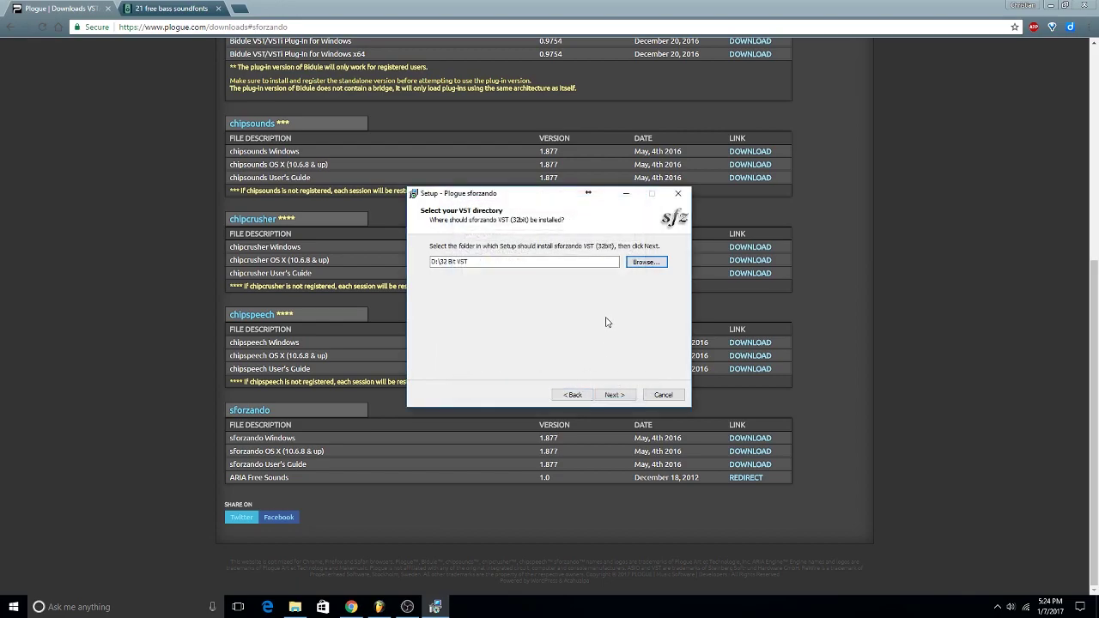
pyautogui.click(623, 395)
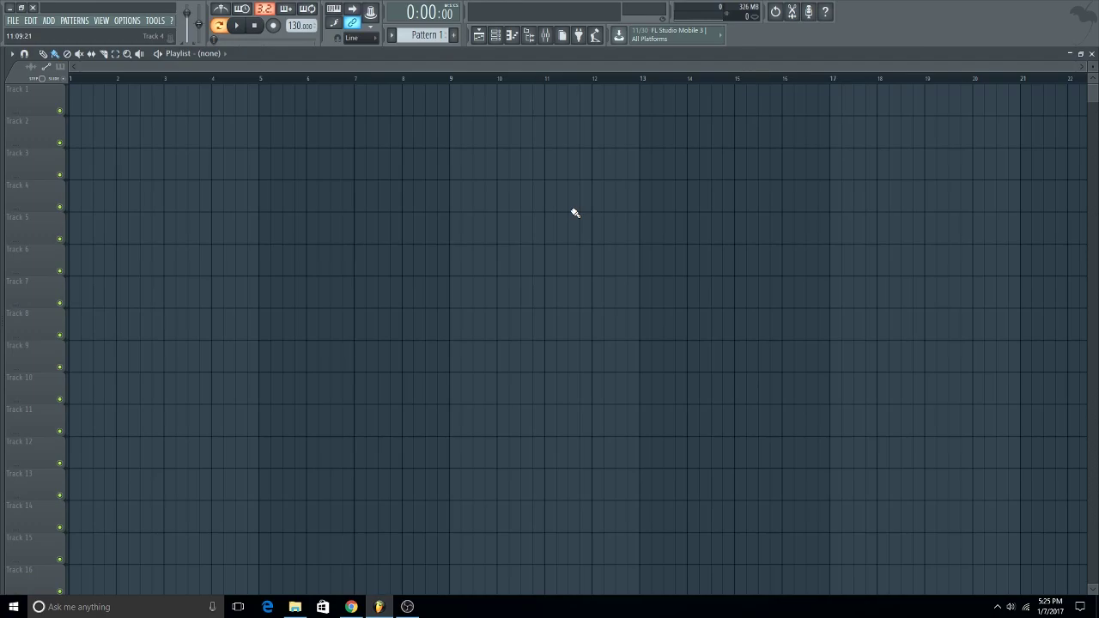
# Open the Plugin Manager from Options > File settings and start adding a plugin search folder.
pyautogui.click(125, 22)
pyautogui.click(137, 73)
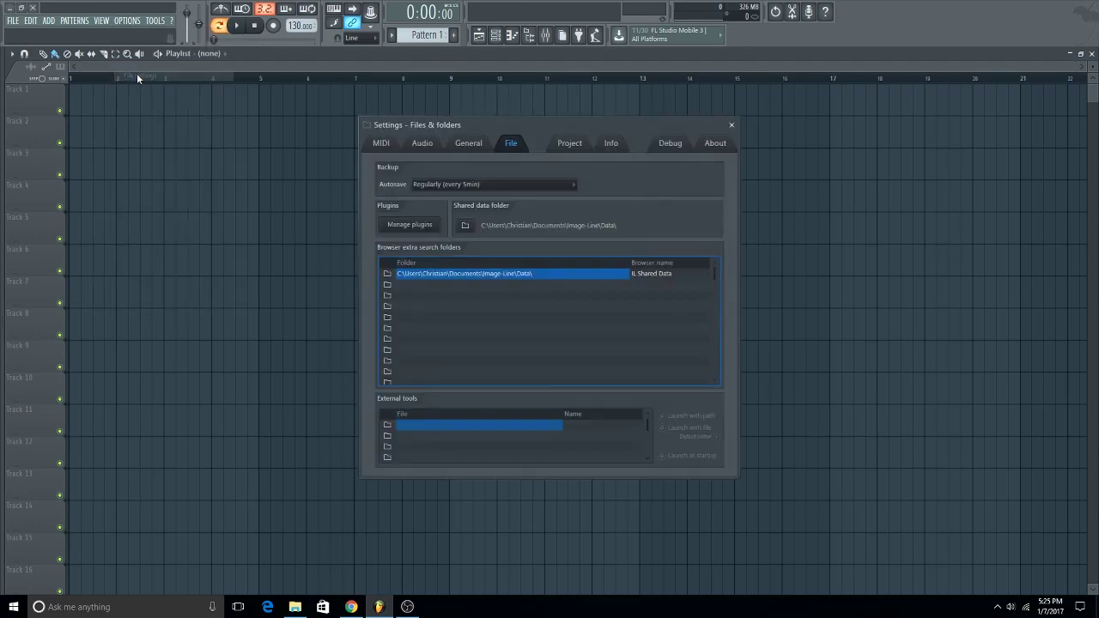
pyautogui.click(411, 225)
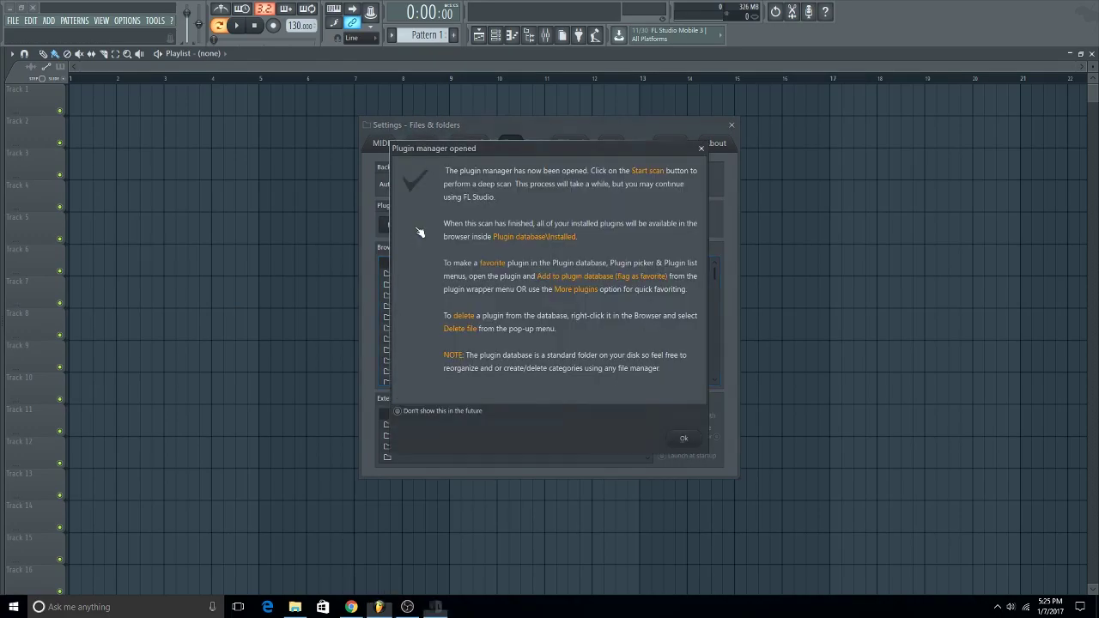
pyautogui.moveTo(215, 9); pyautogui.dragTo(376, 112)
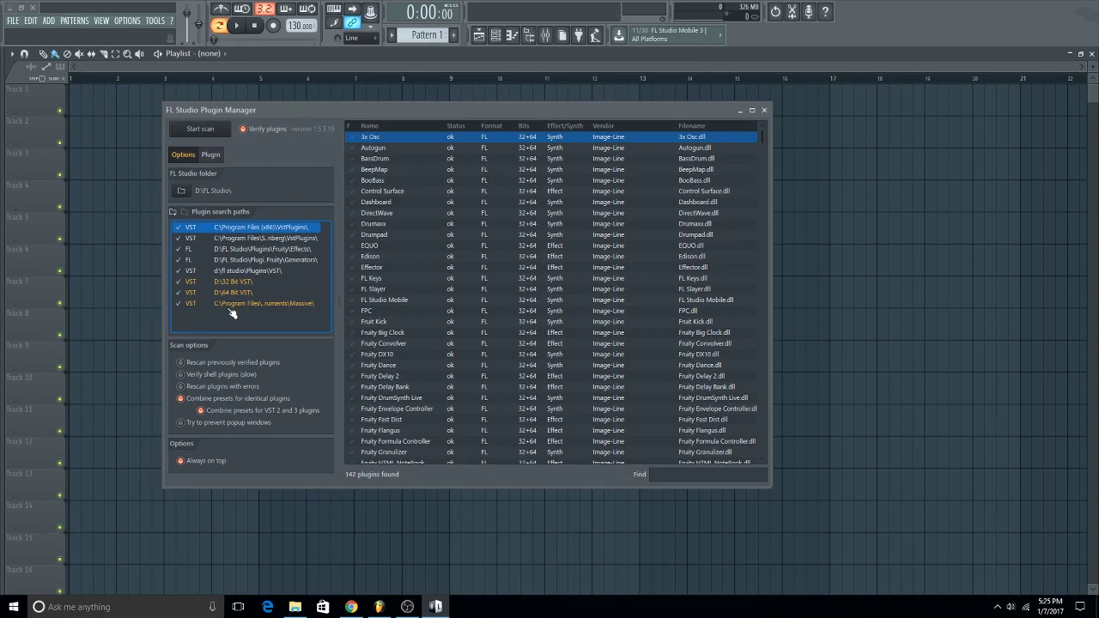
pyautogui.moveTo(228, 305); pyautogui.dragTo(231, 235)
pyautogui.click(174, 215)
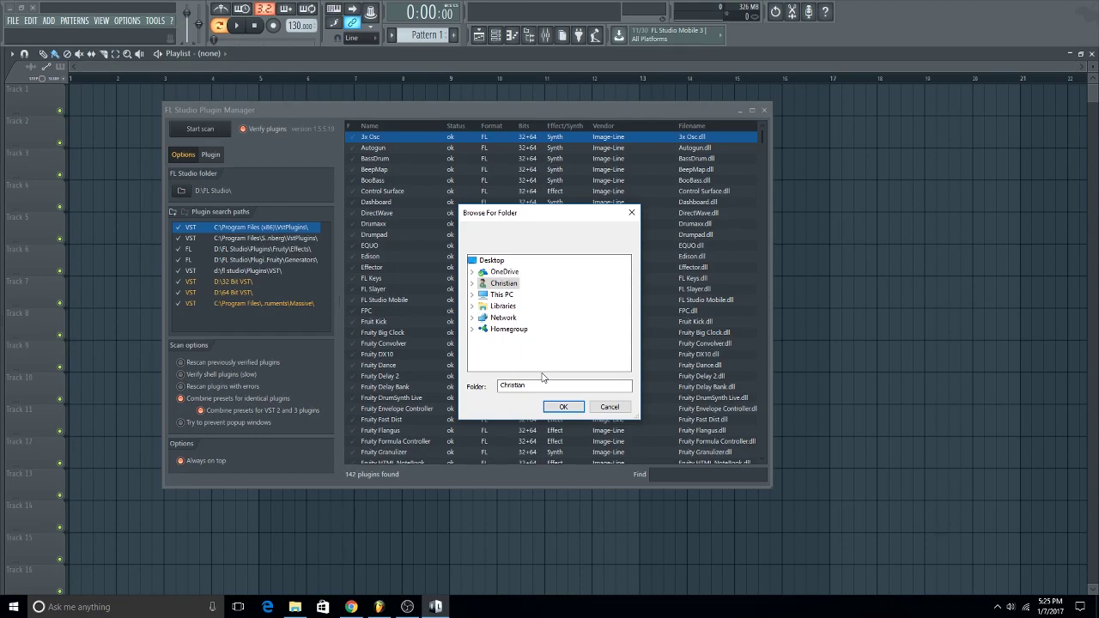
# Cancel the folder picker, scan the D:\32 Bit VST and D:\64 Bit VST search paths, then close the Plugin Manager.
pyautogui.click(610, 408)
pyautogui.click(241, 281)
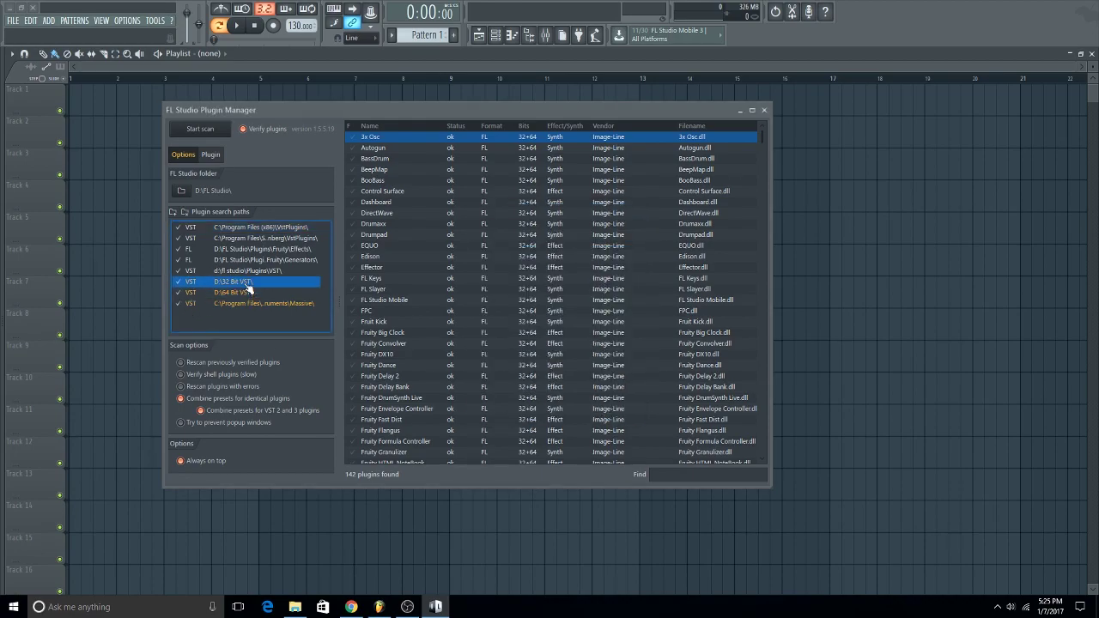
pyautogui.click(206, 130)
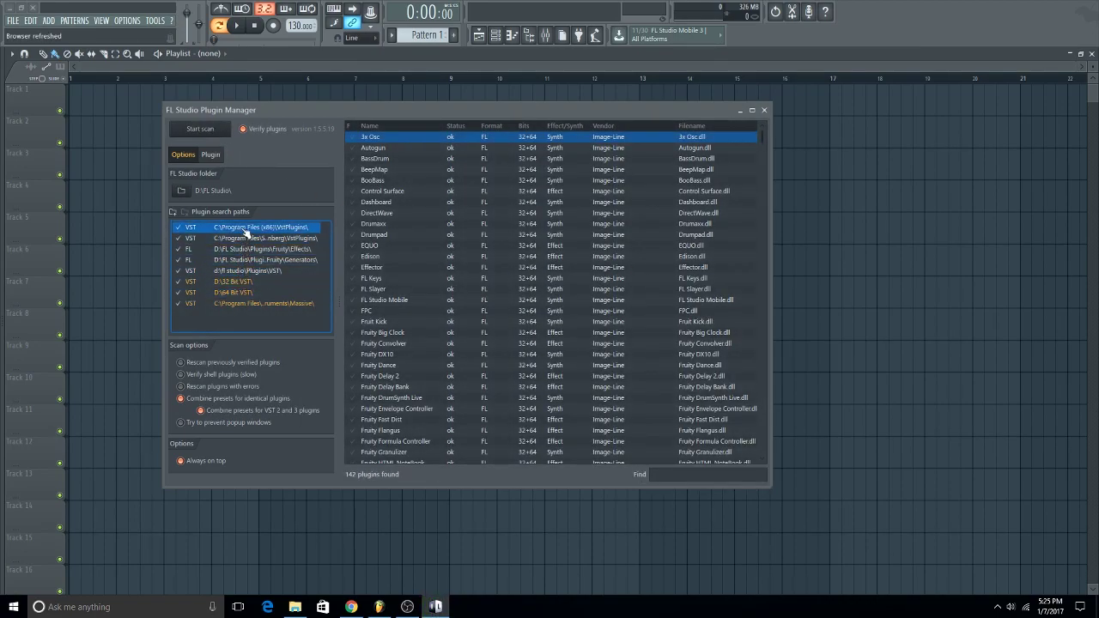
pyautogui.click(258, 305)
pyautogui.click(251, 294)
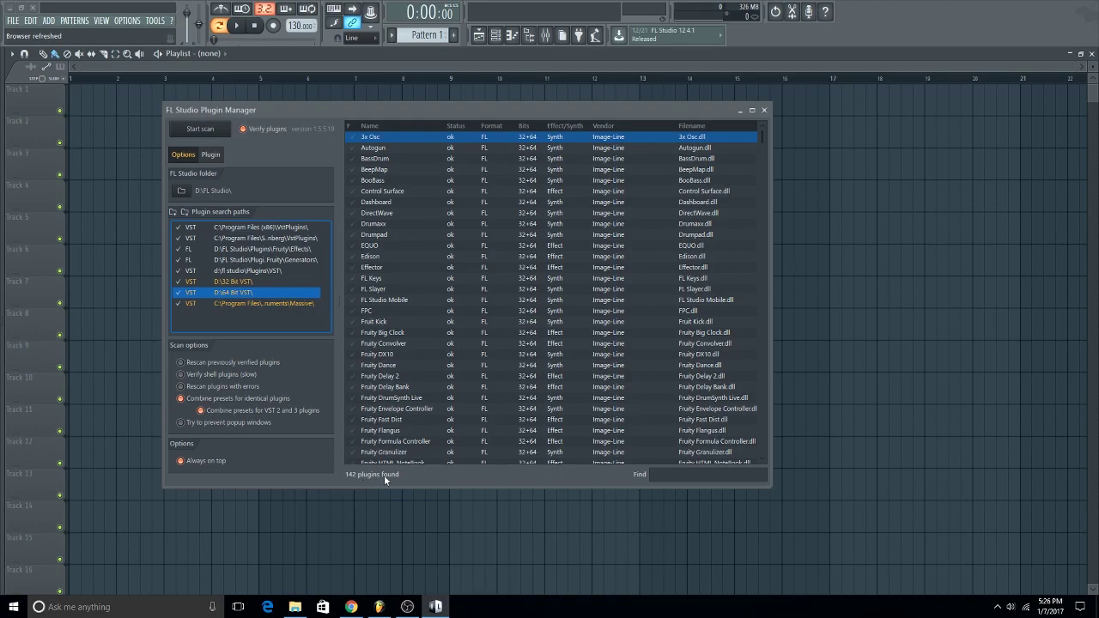
pyautogui.click(764, 110)
# Close Settings, show the Channel rack, and browse to Plugin database > Installed > Generators > VST.
pyautogui.click(707, 152)
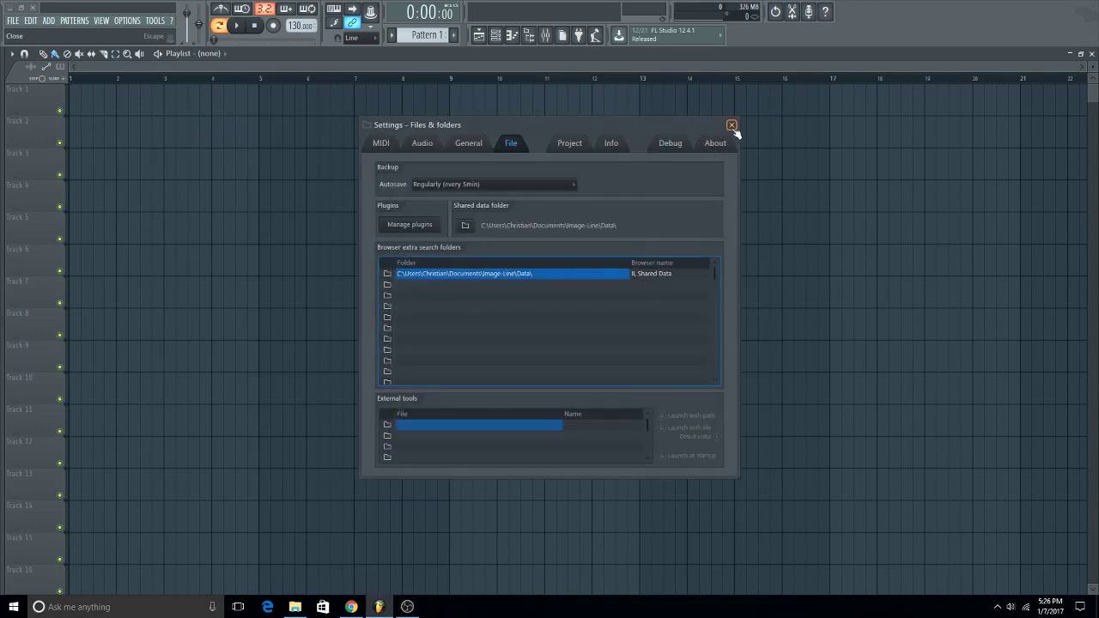
pyautogui.click(732, 125)
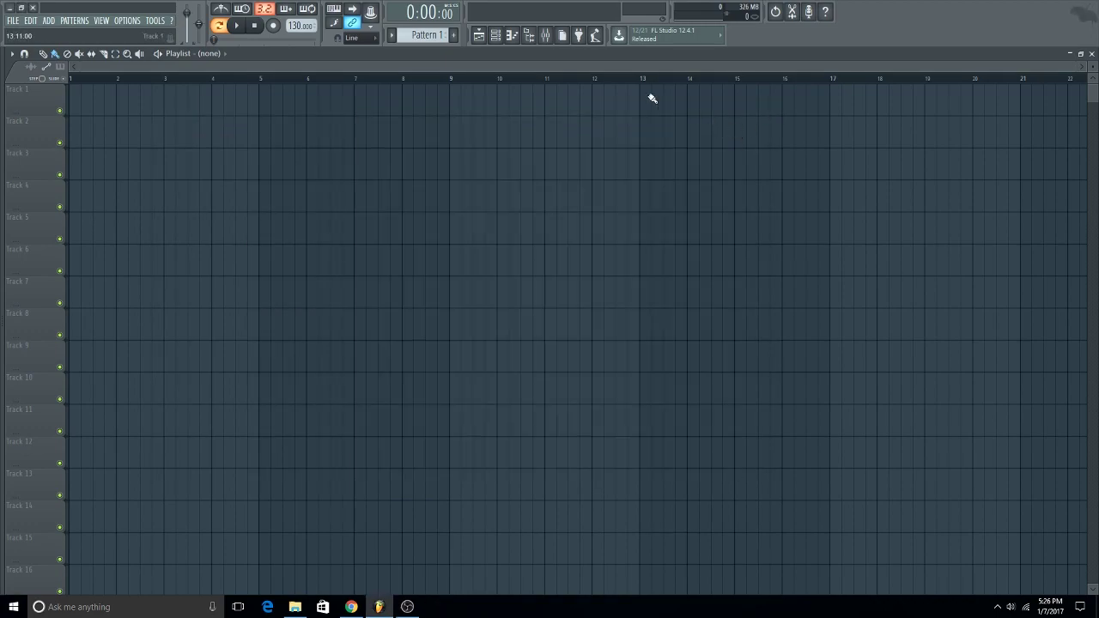
pyautogui.click(497, 36)
pyautogui.moveTo(4, 251)
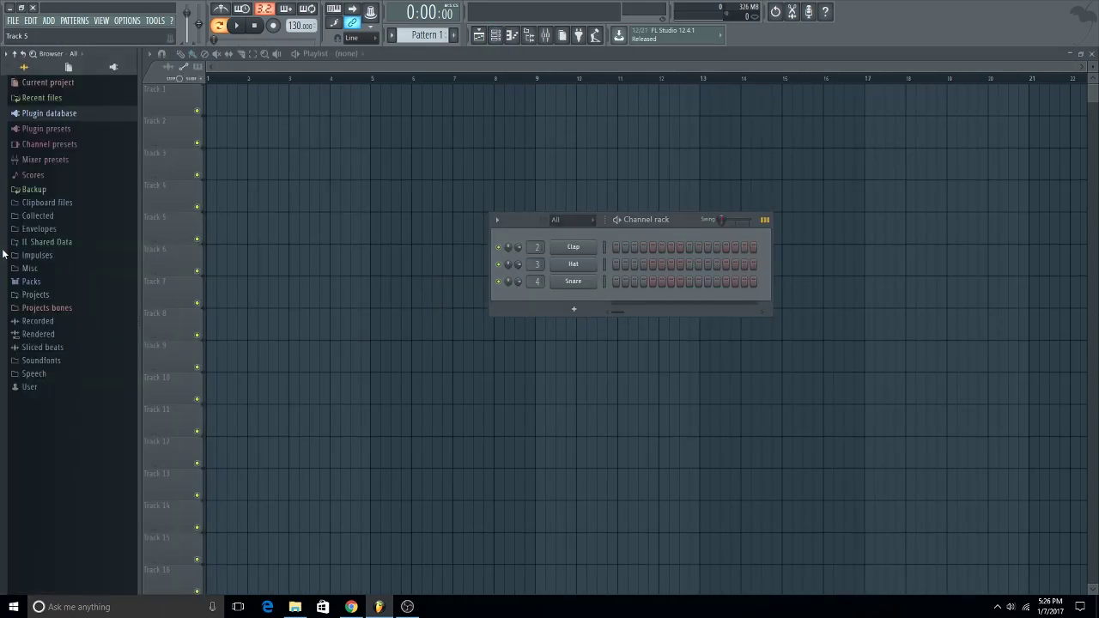
pyautogui.click(63, 114)
pyautogui.click(52, 155)
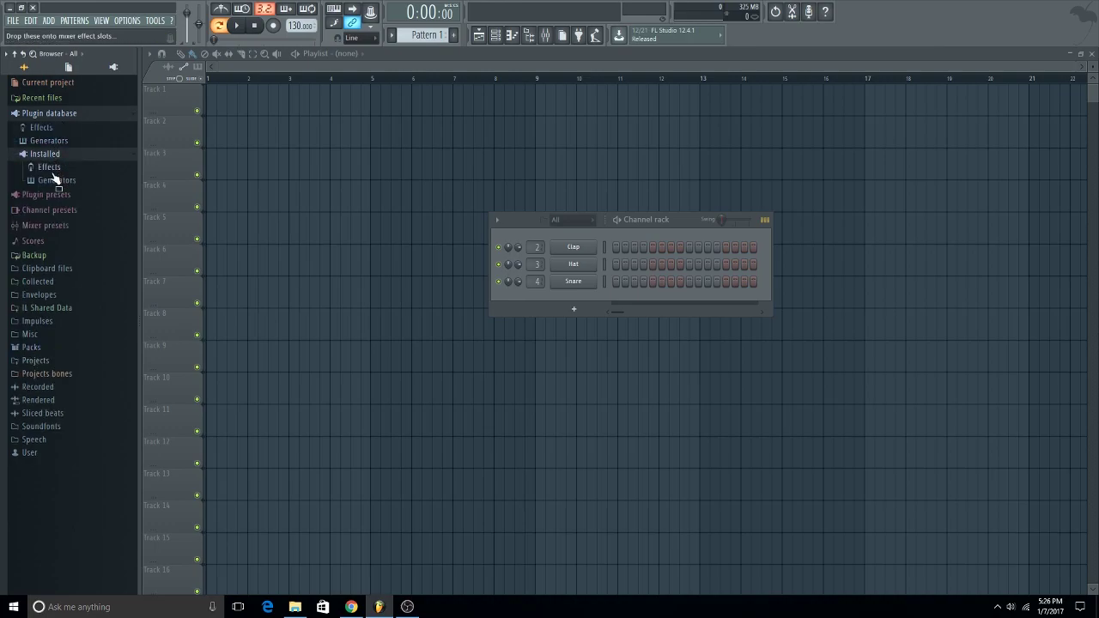
pyautogui.click(54, 180)
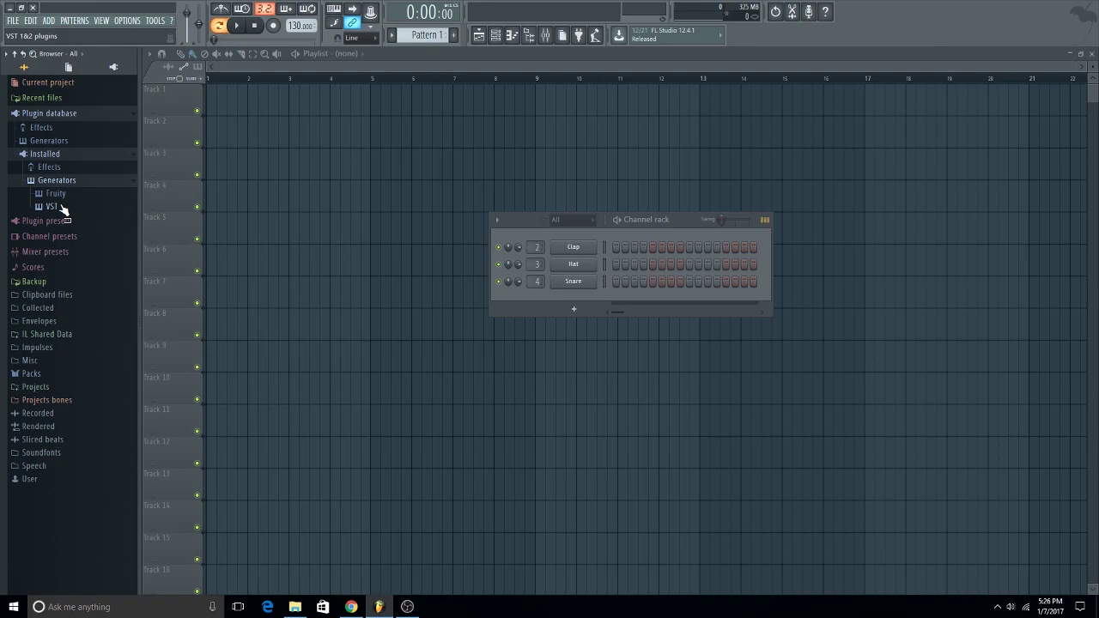
pyautogui.click(51, 207)
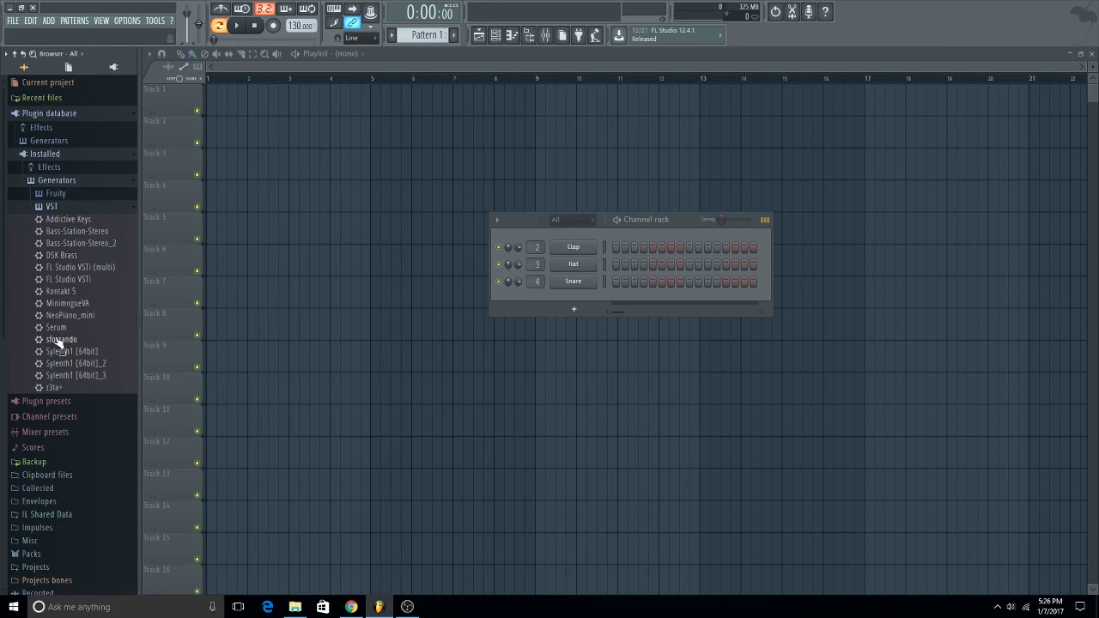
# Drag sforzando into the Channel rack and arrange its window beside the rack.
pyautogui.moveTo(60, 341); pyautogui.dragTo(440, 236)
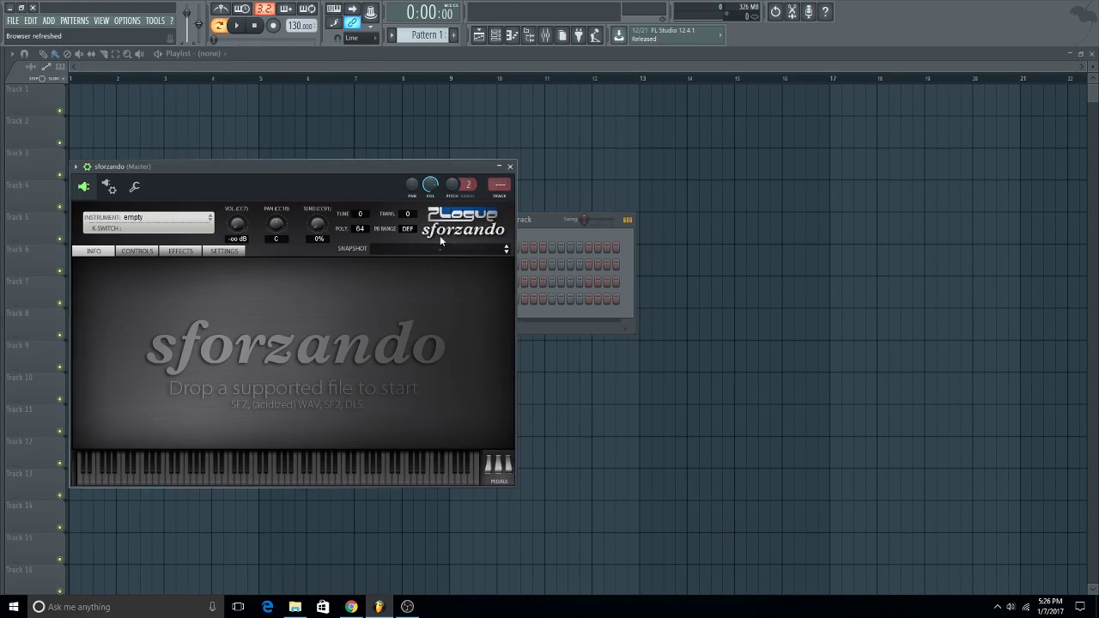
pyautogui.moveTo(248, 168); pyautogui.dragTo(756, 143)
pyautogui.moveTo(376, 219); pyautogui.dragTo(217, 218)
pyautogui.moveTo(868, 142); pyautogui.dragTo(802, 149)
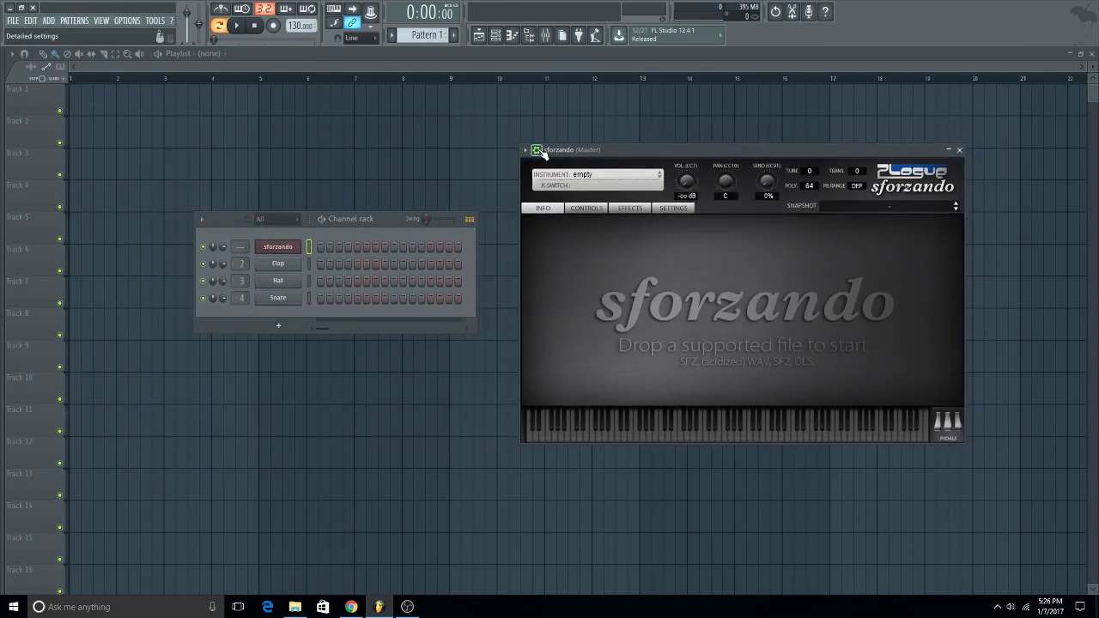
# Check that sforzando appears under Sampler in the Clap channel's Insert menu, then bring back the browser.
pyautogui.rightClick(297, 264)
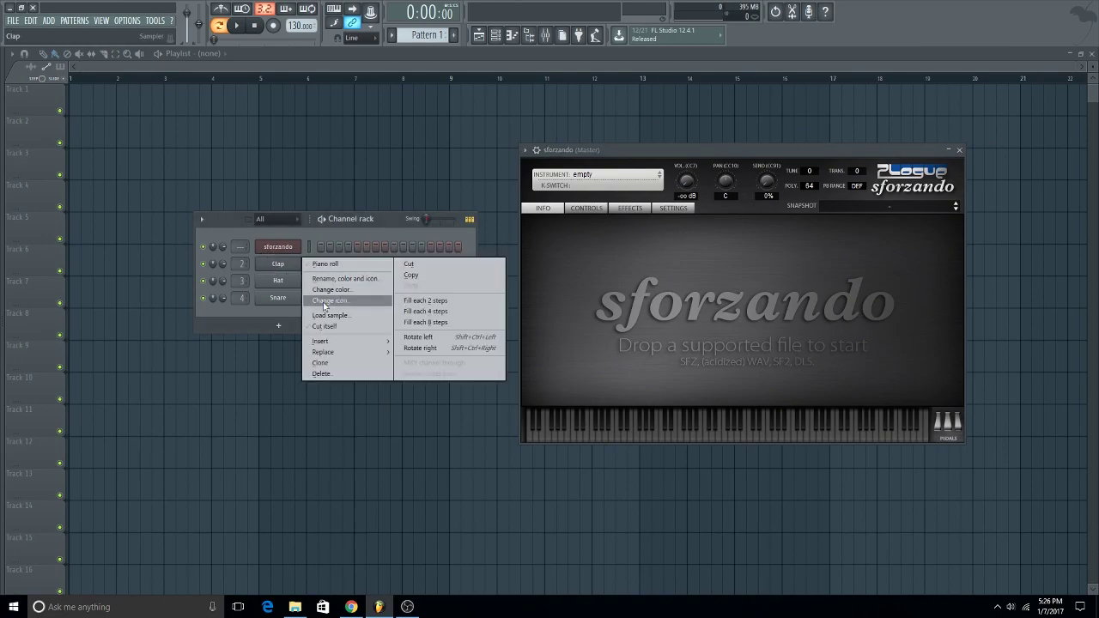
pyautogui.moveTo(345, 346)
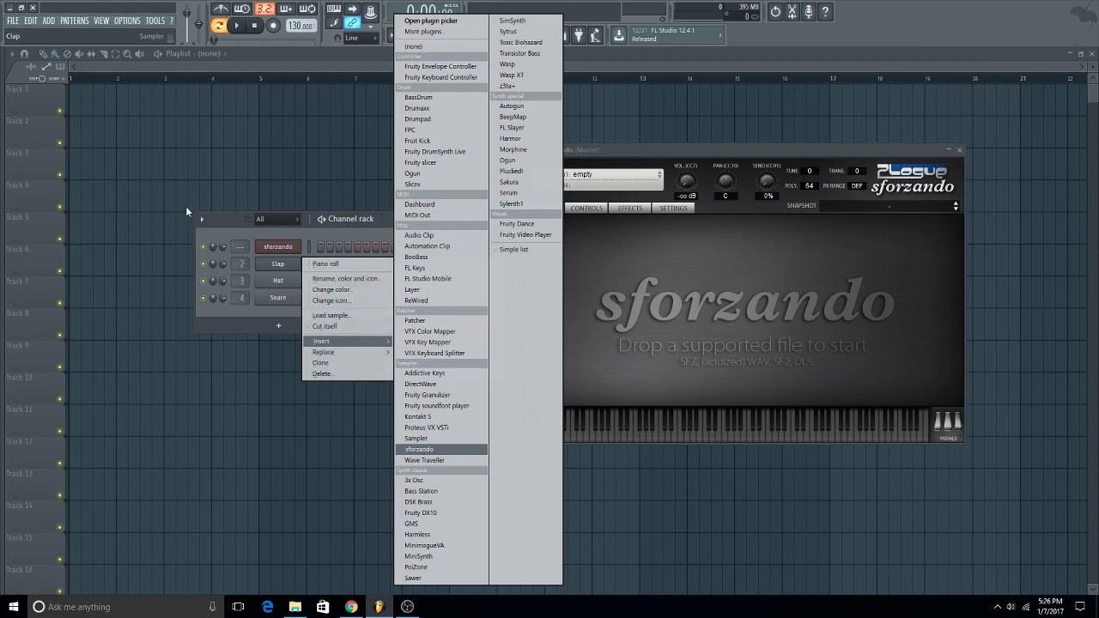
pyautogui.click(252, 345)
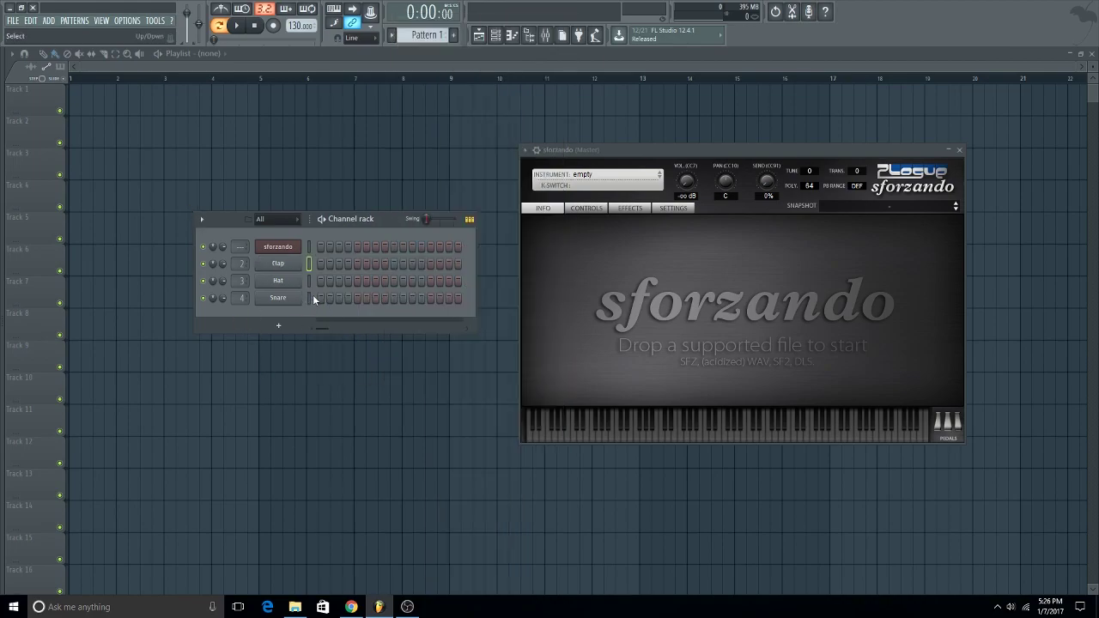
pyautogui.moveTo(4, 304)
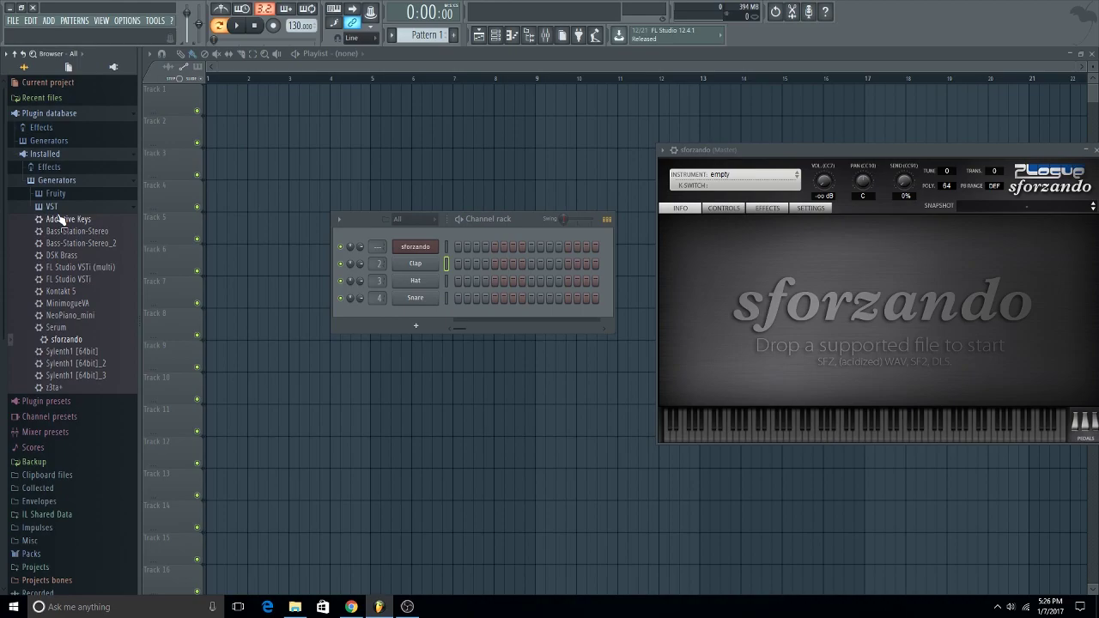
# Open the plugin database's Sampler category and add sforzando to the plugin database there.
pyautogui.click(49, 184)
pyautogui.click(55, 155)
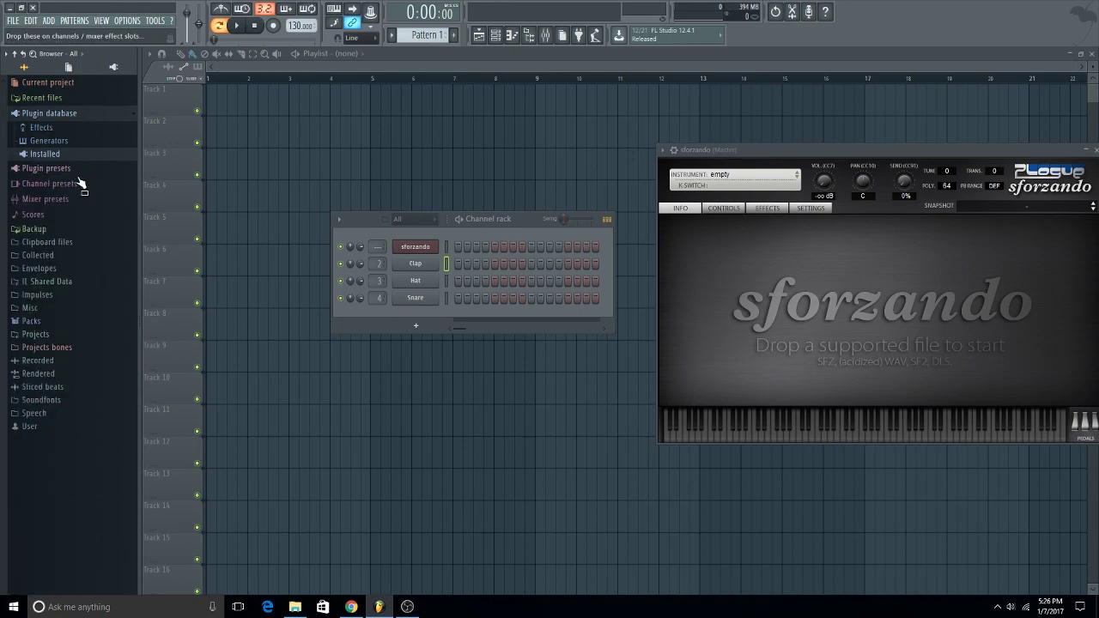
pyautogui.click(49, 142)
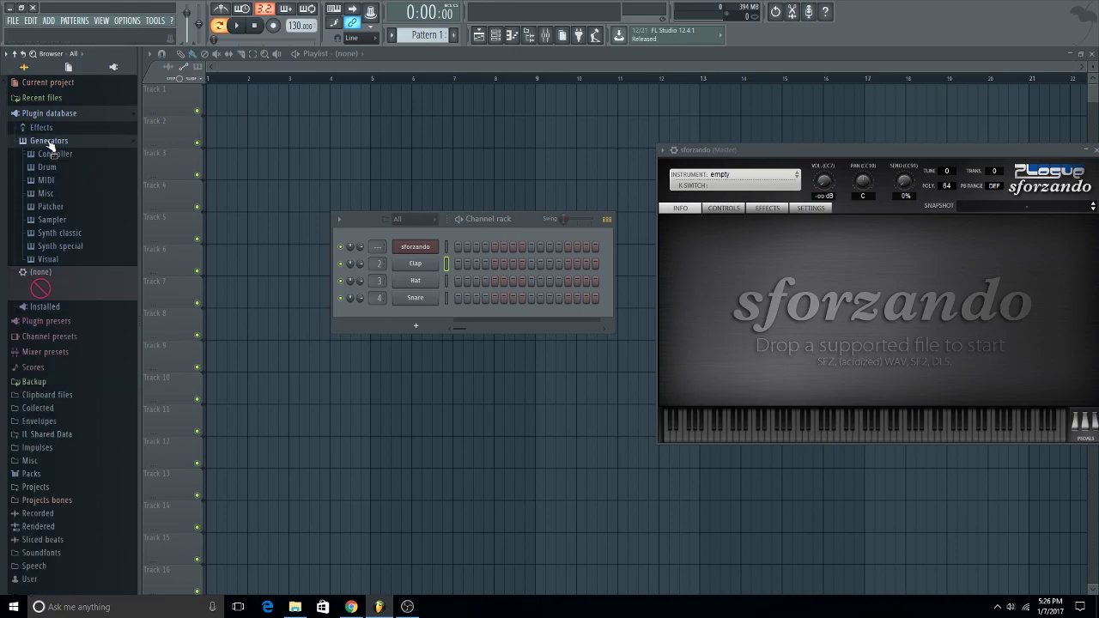
pyautogui.click(53, 221)
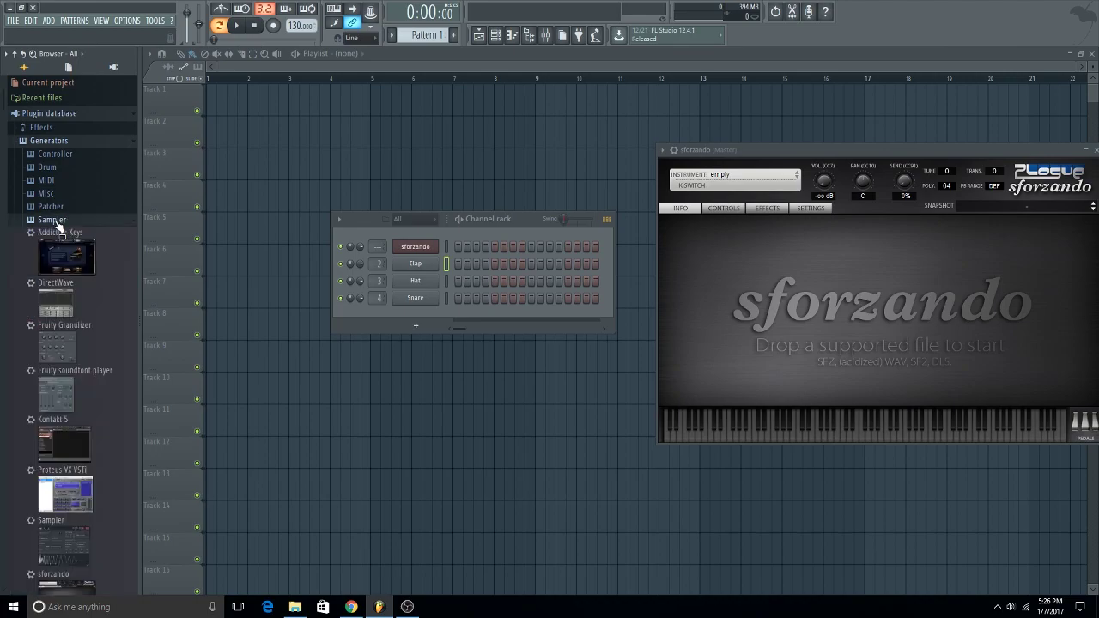
pyautogui.hotkey('alt', 'F8')
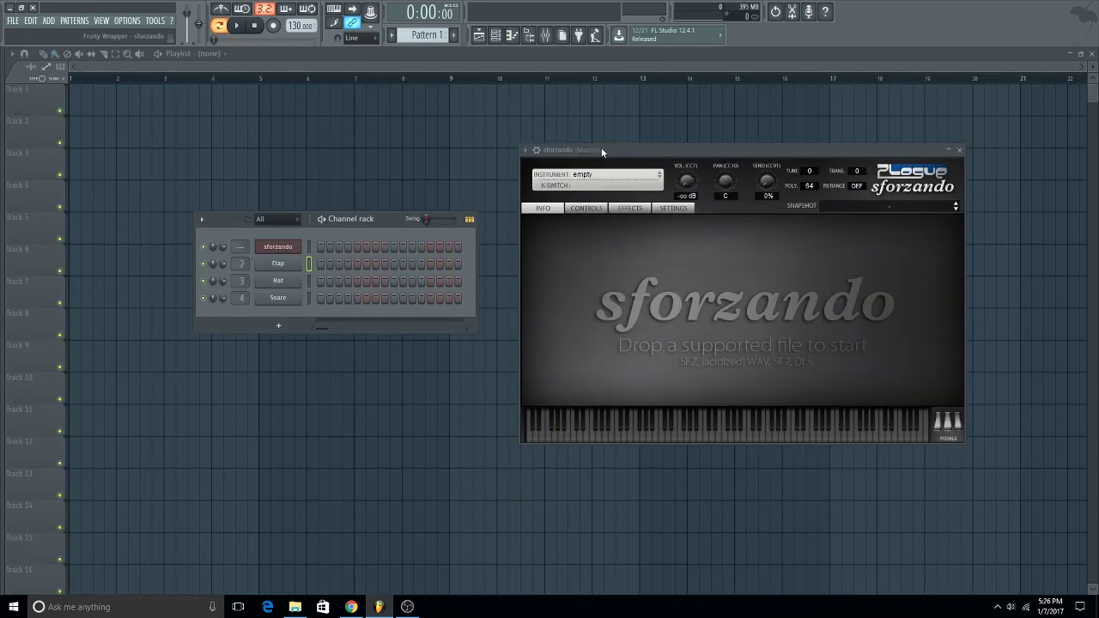
pyautogui.click(526, 151)
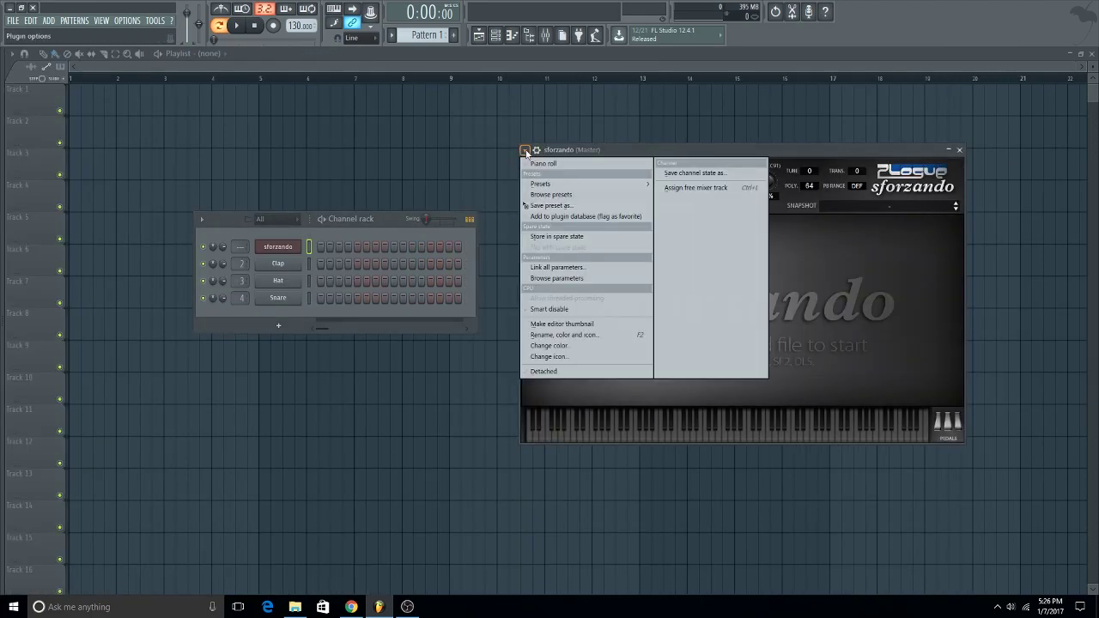
pyautogui.click(559, 217)
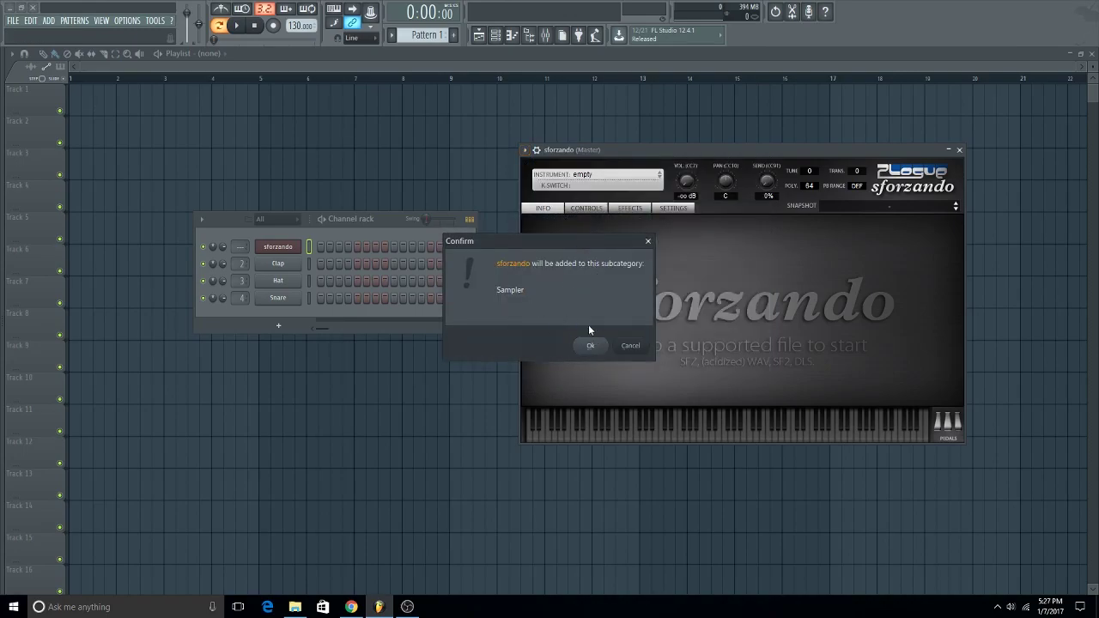
pyautogui.click(648, 243)
# Insert a second sforzando channel through the Clap channel's Insert menu, then close its window.
pyautogui.rightClick(274, 276)
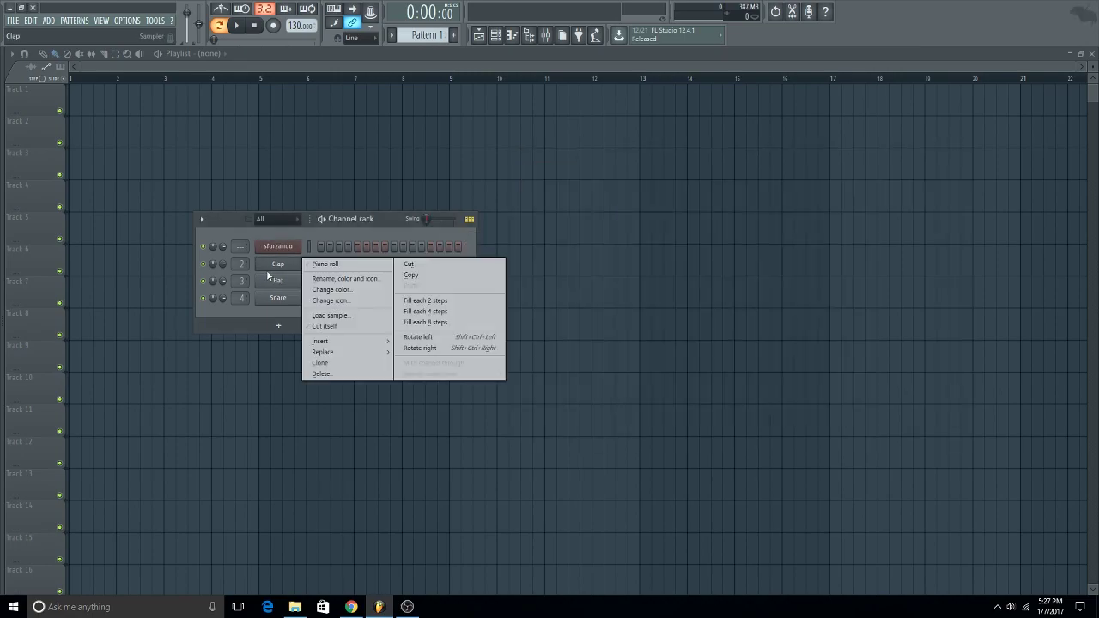
pyautogui.click(342, 343)
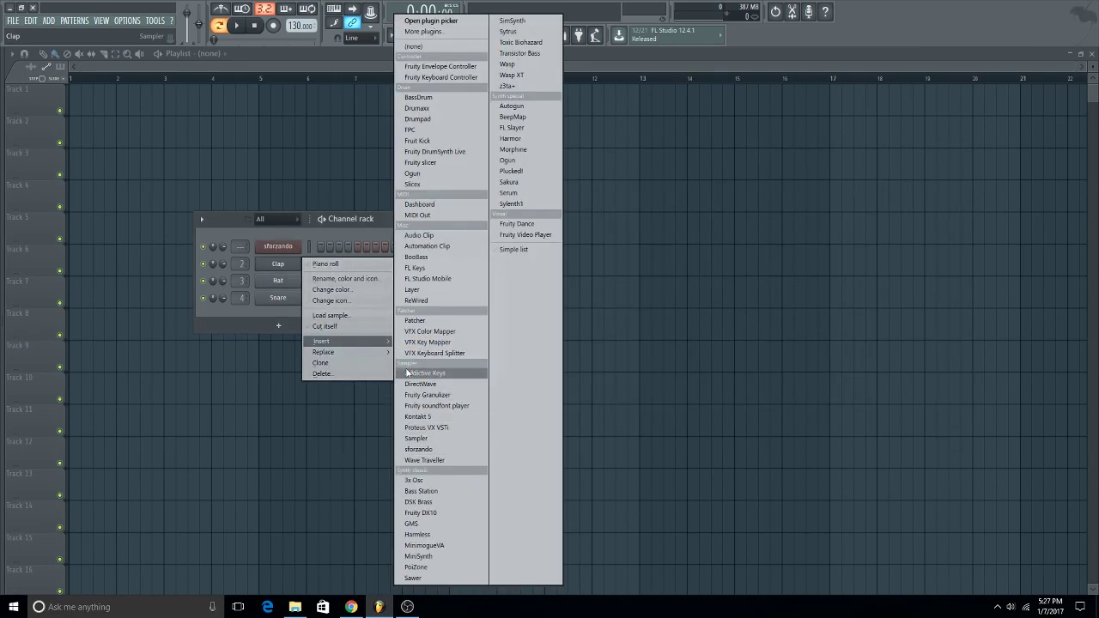
pyautogui.click(432, 449)
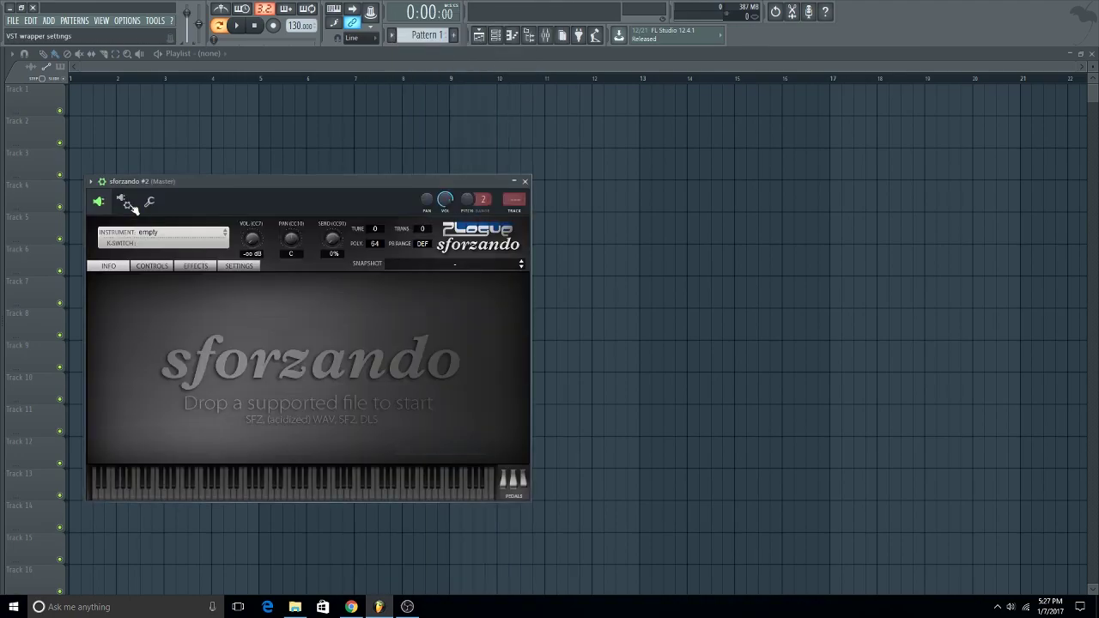
pyautogui.moveTo(168, 183); pyautogui.dragTo(439, 116)
pyautogui.click(582, 313)
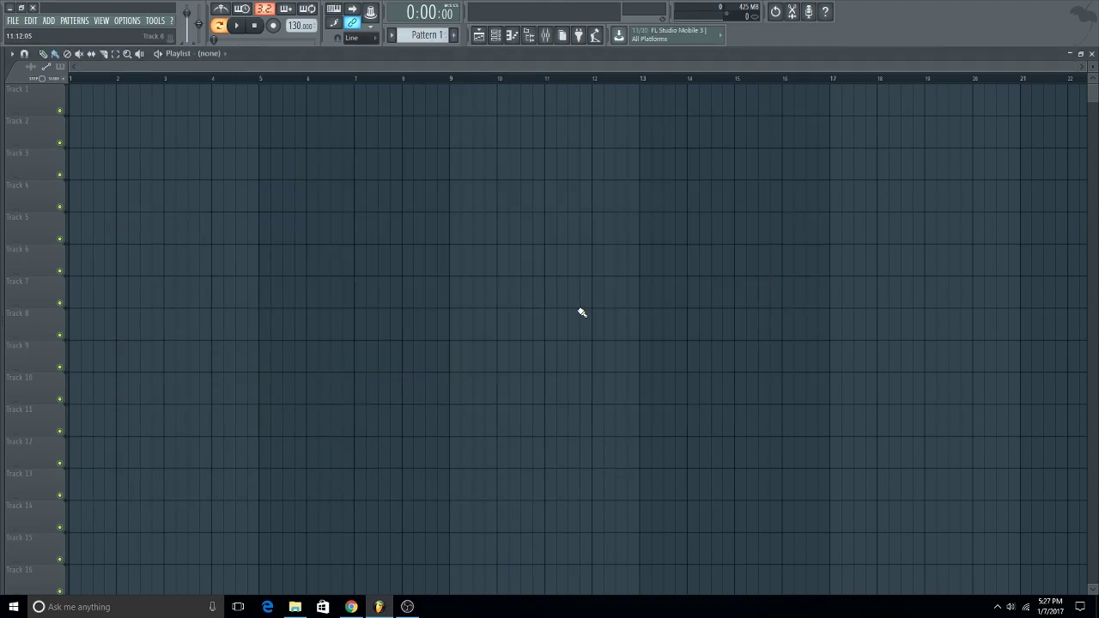